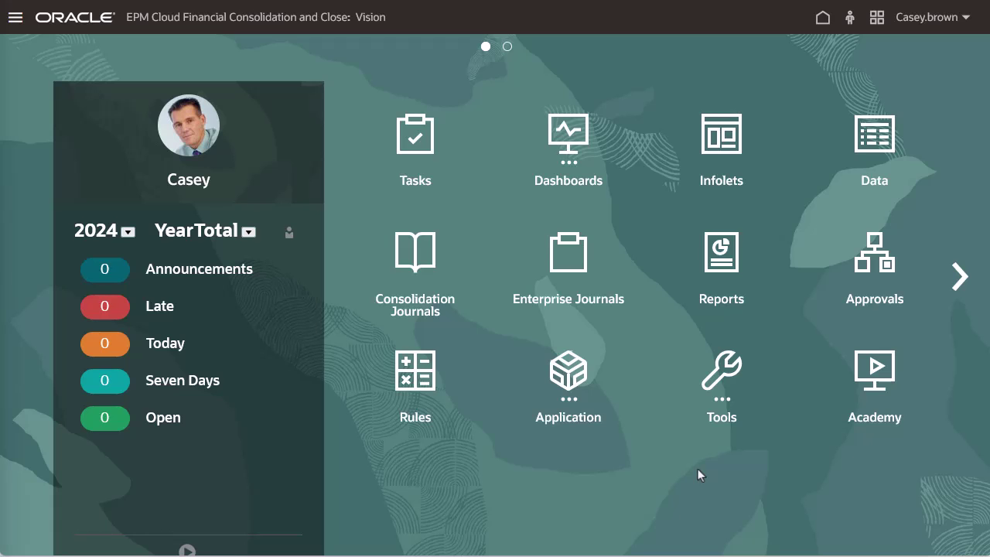
# Open Manage Consolidation Rules from Consolidation Process via the Consolidated card's Configurable Consolidation
pyautogui.click(570, 377)
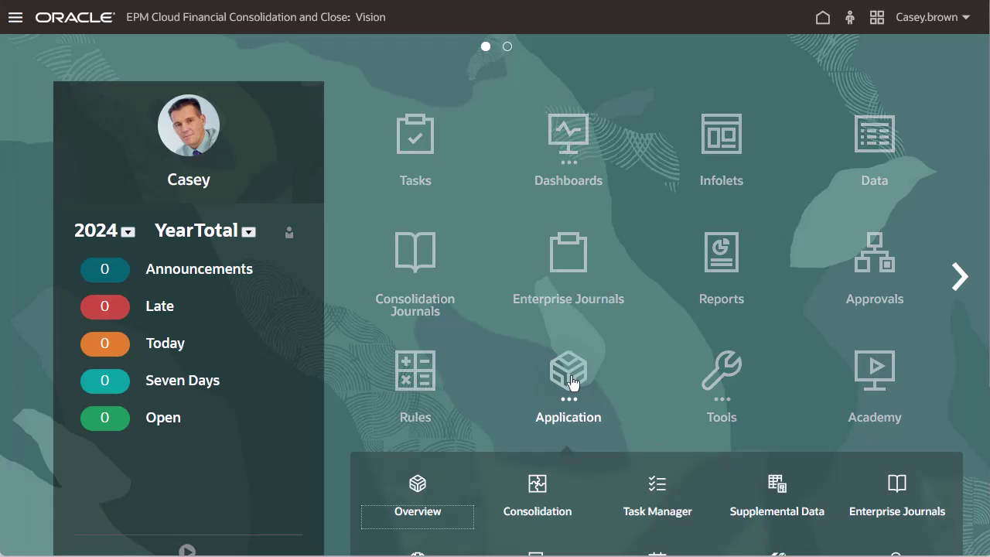
pyautogui.click(537, 488)
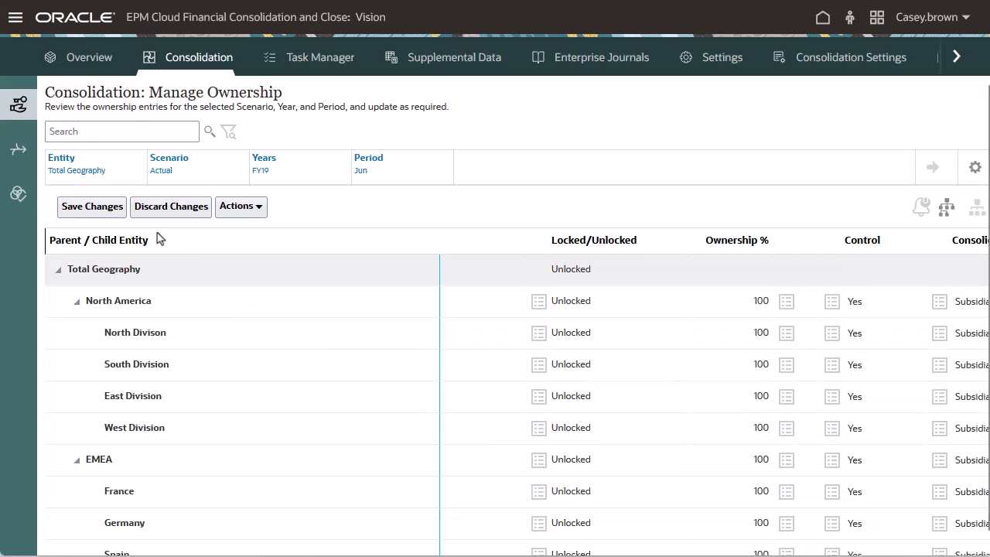
pyautogui.click(19, 152)
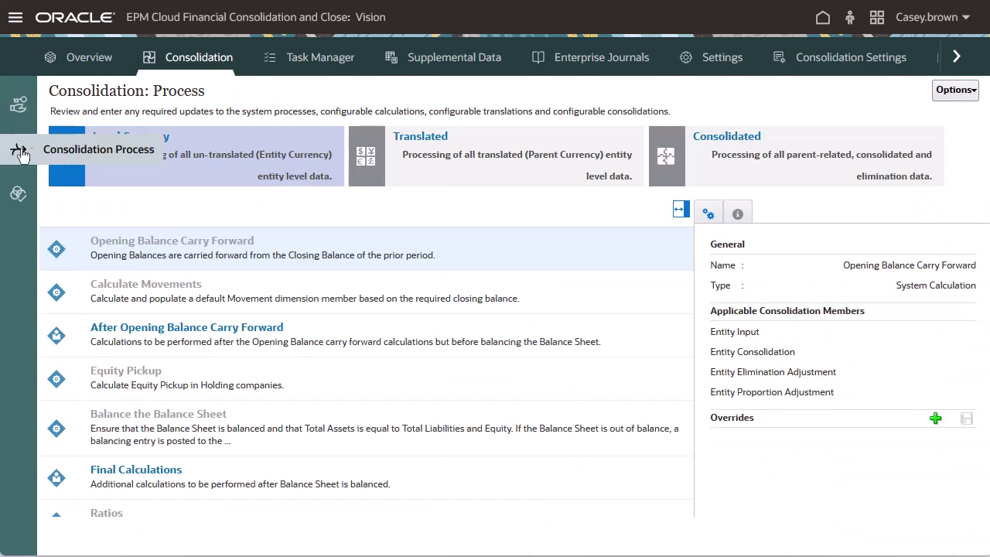
pyautogui.click(742, 143)
pyautogui.click(164, 403)
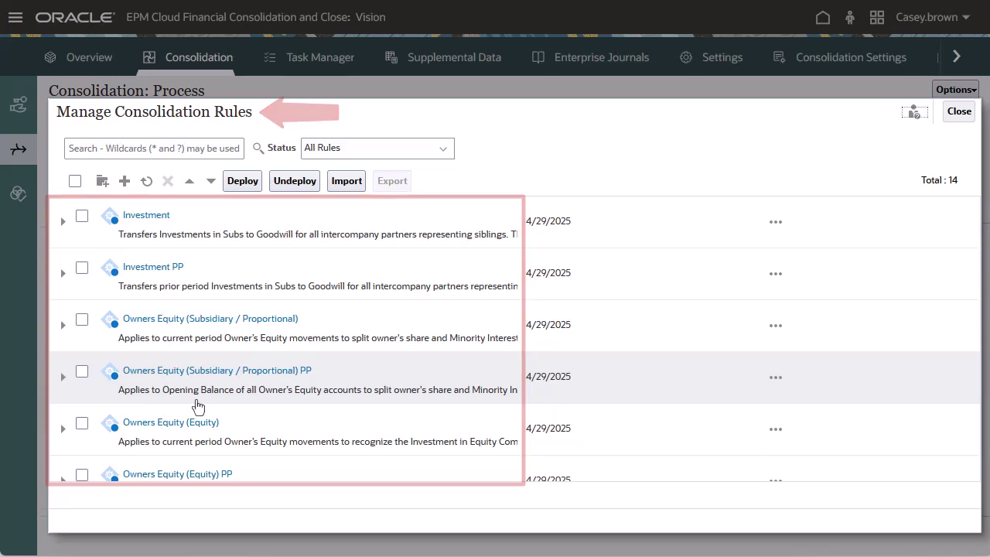
# Expand the Investment ruleset to show Reverse Proportionalize and Goodwill Offset
pyautogui.click(63, 224)
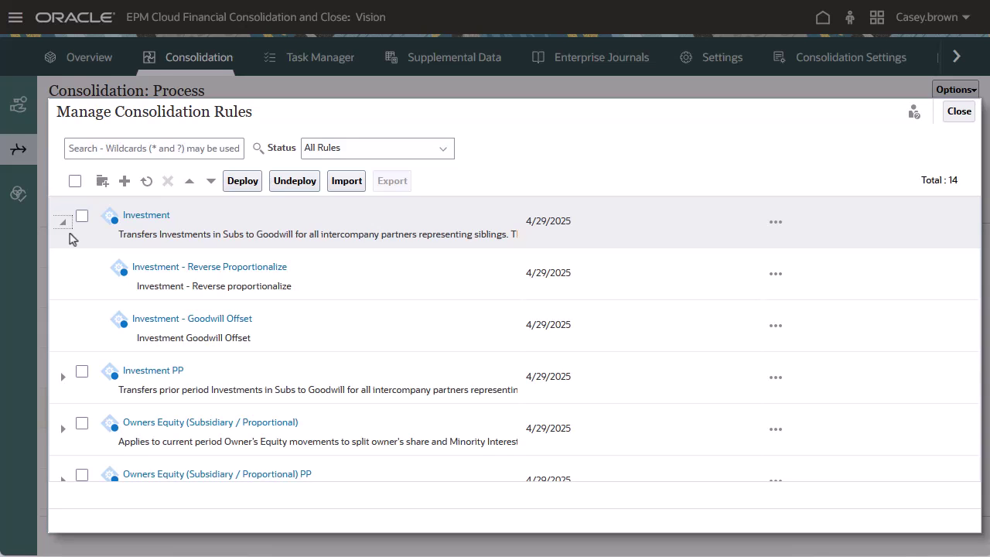
# Deploy the checked Investment ruleset and acknowledge the completion message
pyautogui.click(82, 217)
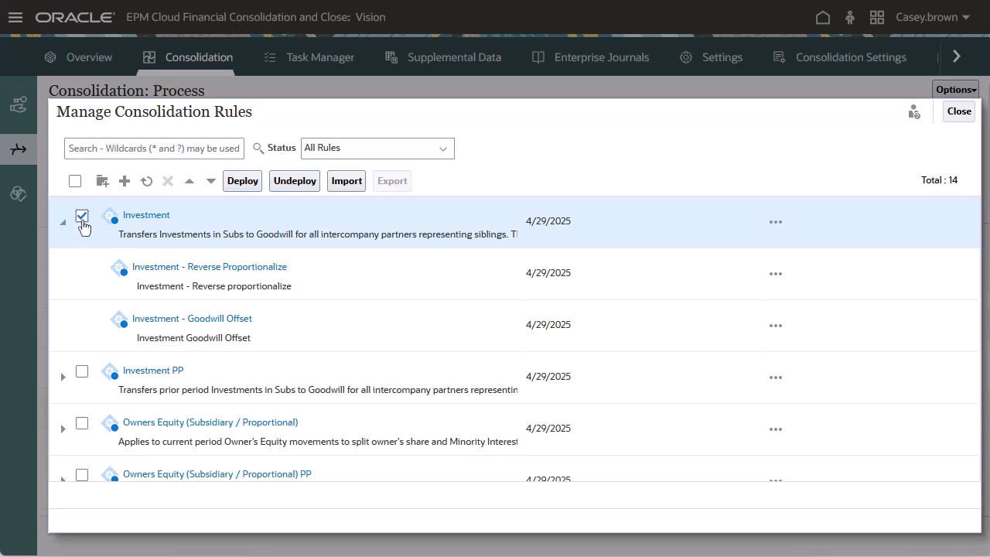
pyautogui.click(239, 184)
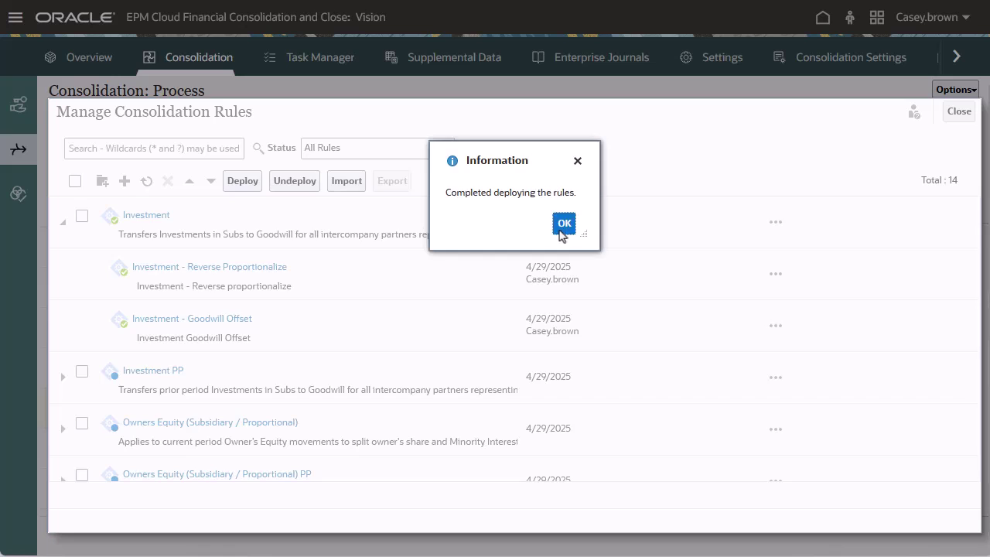
pyautogui.click(564, 224)
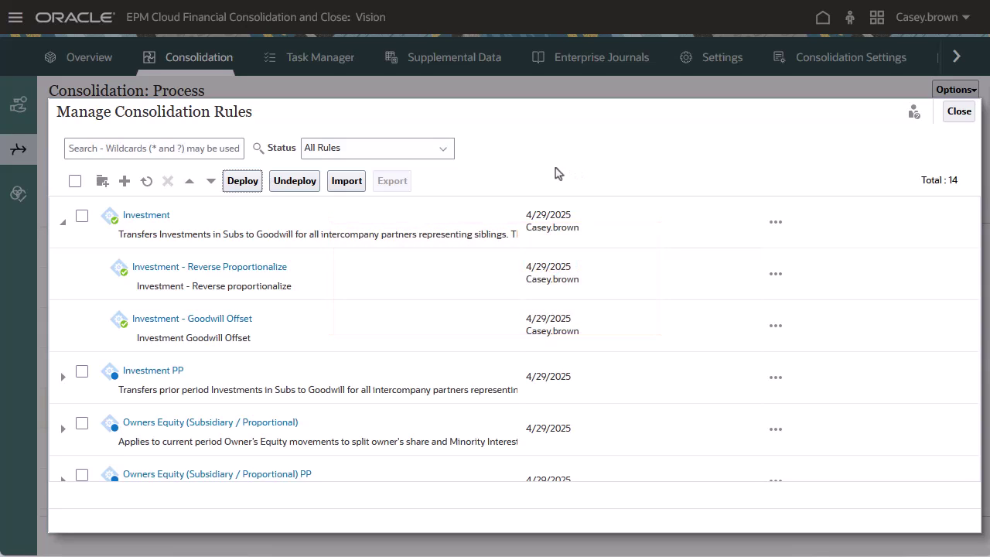
# Filter Status through Deployed, Un-deployed, then Changed after deploy, and expand Owners Equity - Subsidiary
pyautogui.click(447, 158)
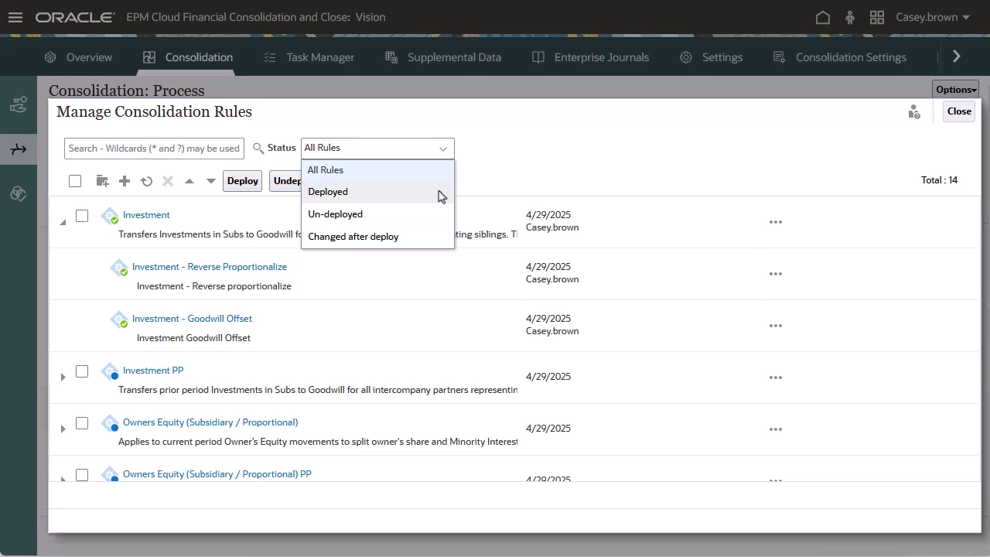
pyautogui.click(440, 192)
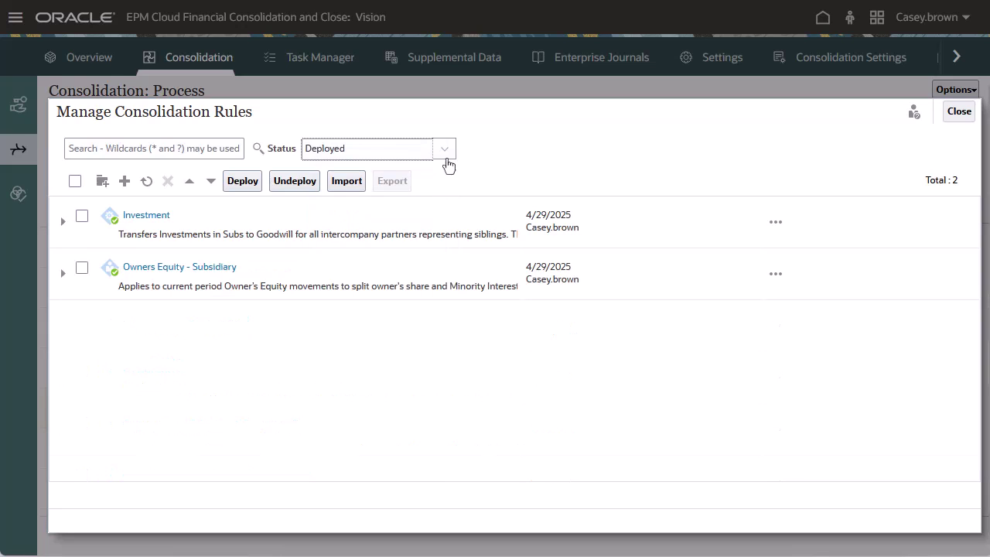
pyautogui.click(446, 161)
pyautogui.click(433, 215)
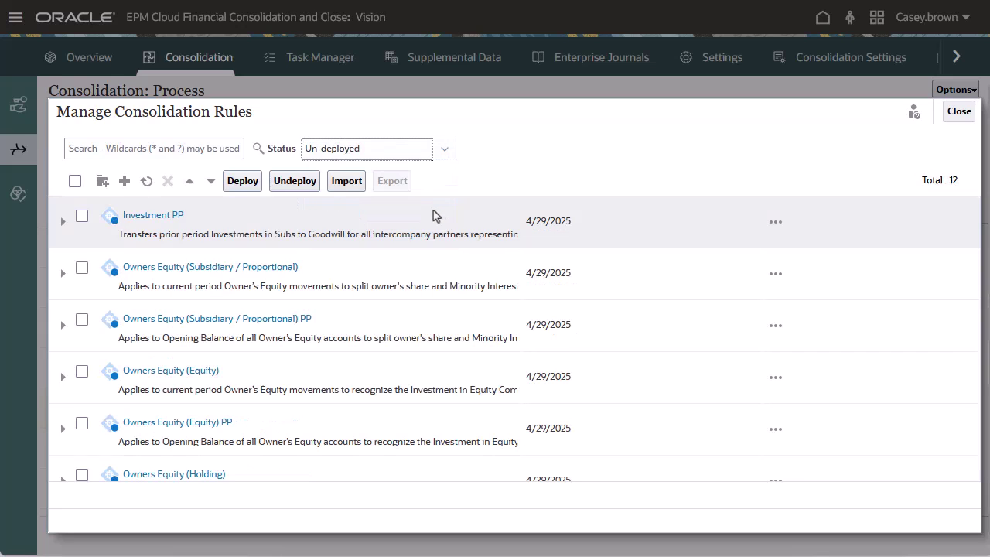
pyautogui.click(446, 157)
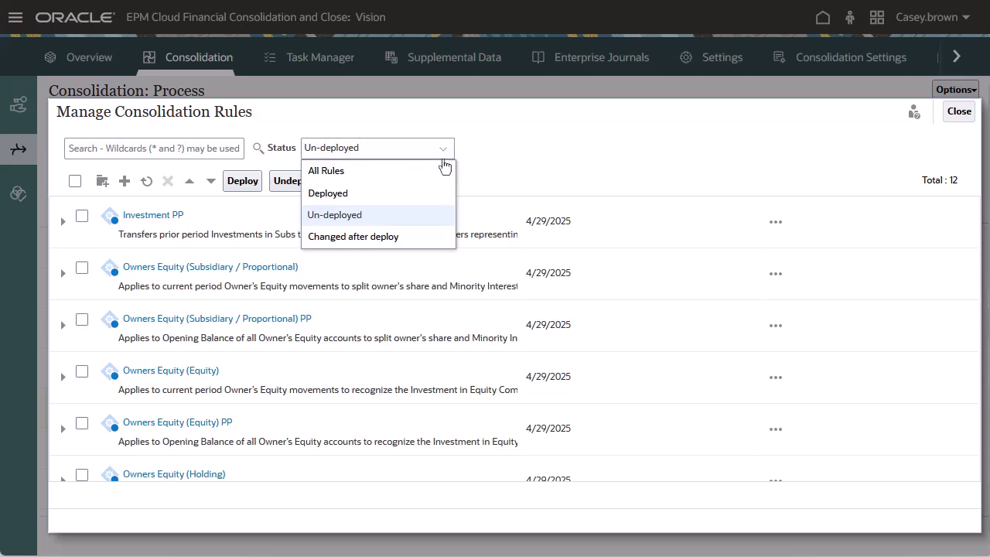
pyautogui.click(410, 238)
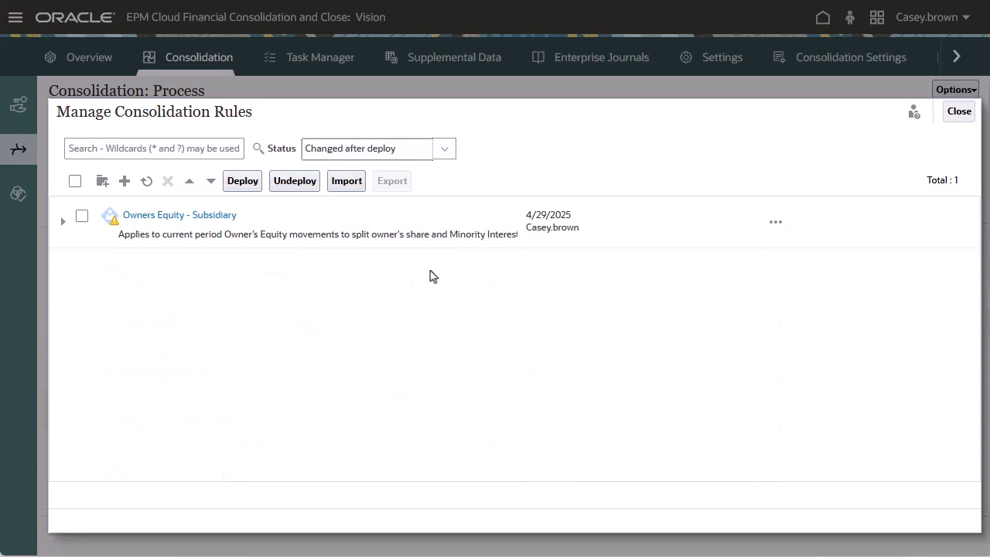
pyautogui.click(63, 226)
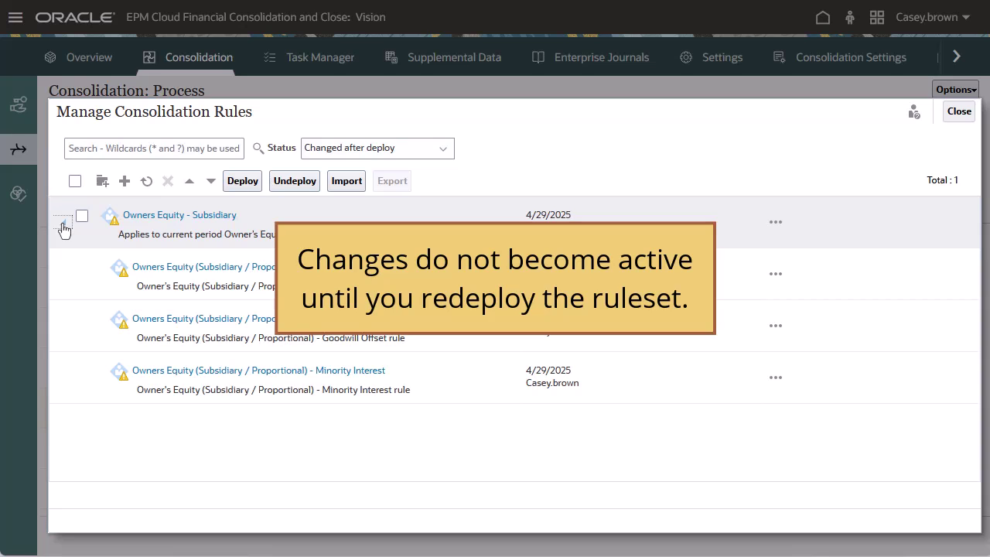
# Filter to Changed after deploy and redeploy the Owners Equity - Subsidiary ruleset
pyautogui.click(445, 158)
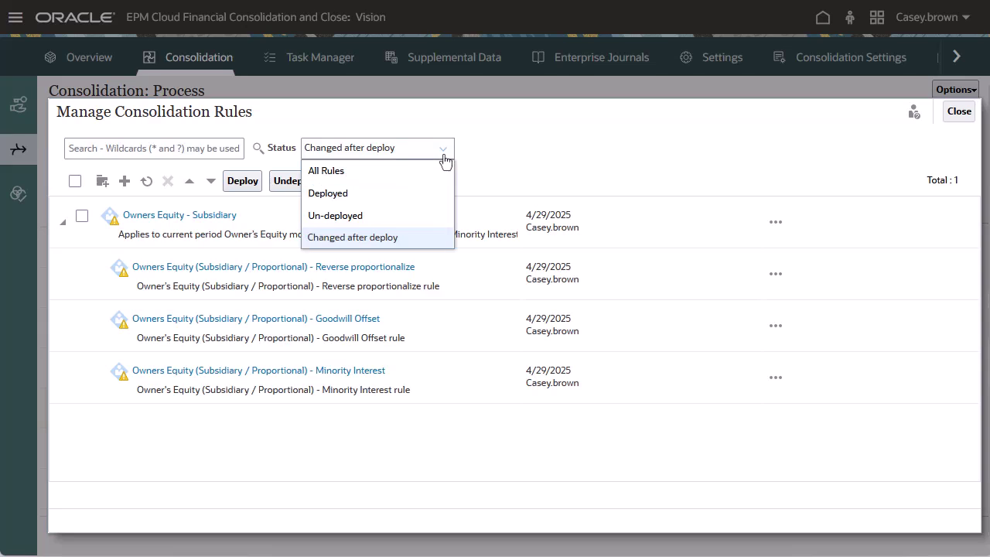
pyautogui.click(437, 193)
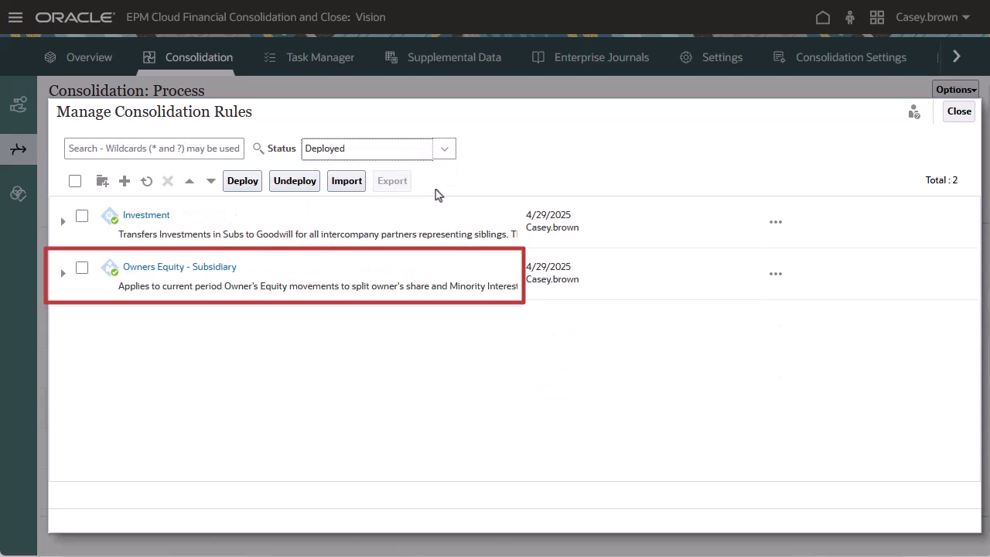
pyautogui.click(450, 158)
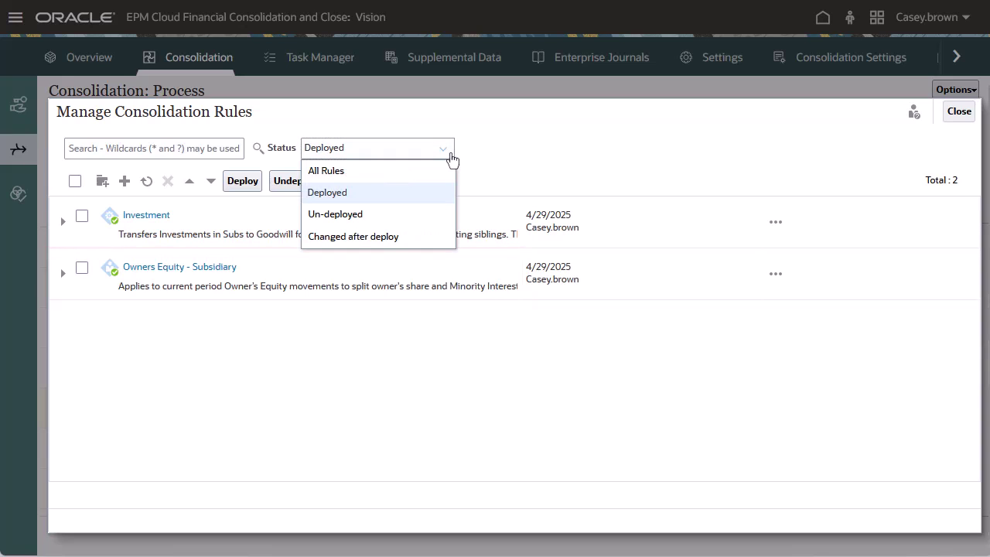
pyautogui.click(418, 236)
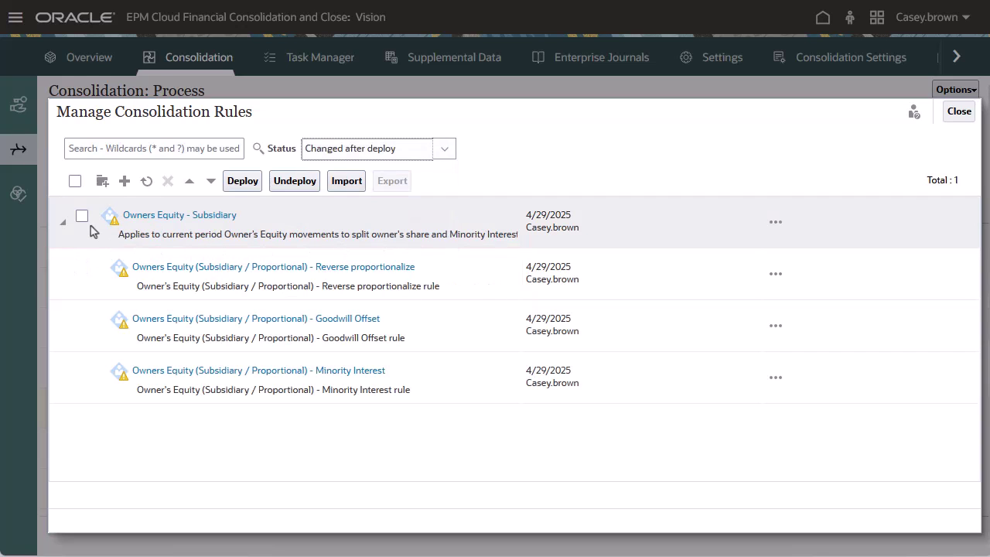
pyautogui.click(82, 216)
pyautogui.click(239, 184)
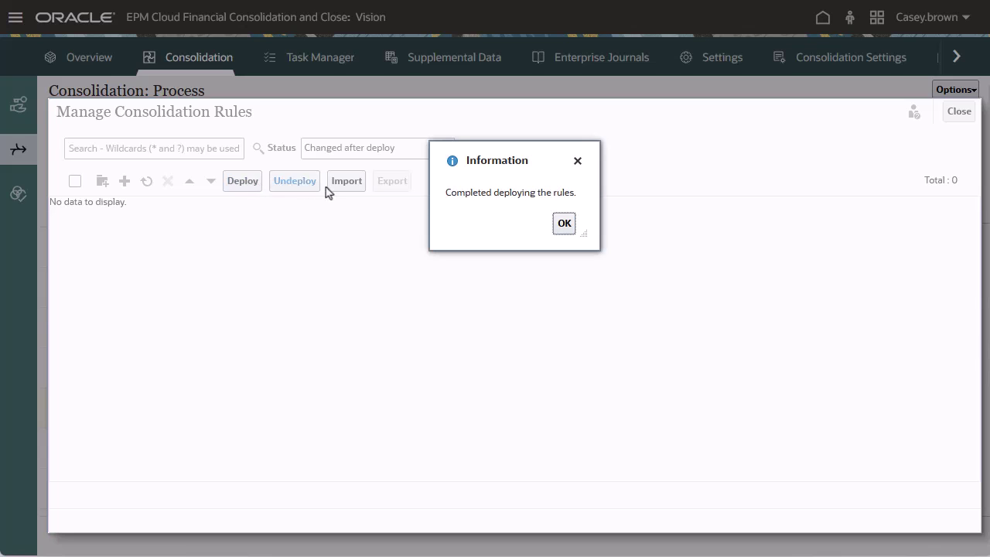
pyautogui.click(565, 224)
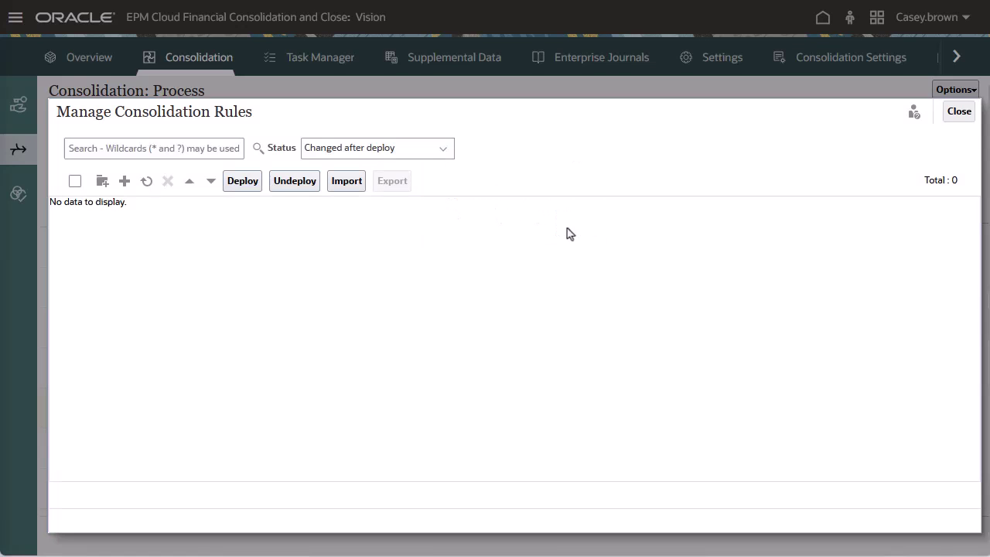
# Filter Status to Deployed to confirm Owners Equity - Subsidiary is now deployed
pyautogui.click(447, 158)
pyautogui.click(442, 192)
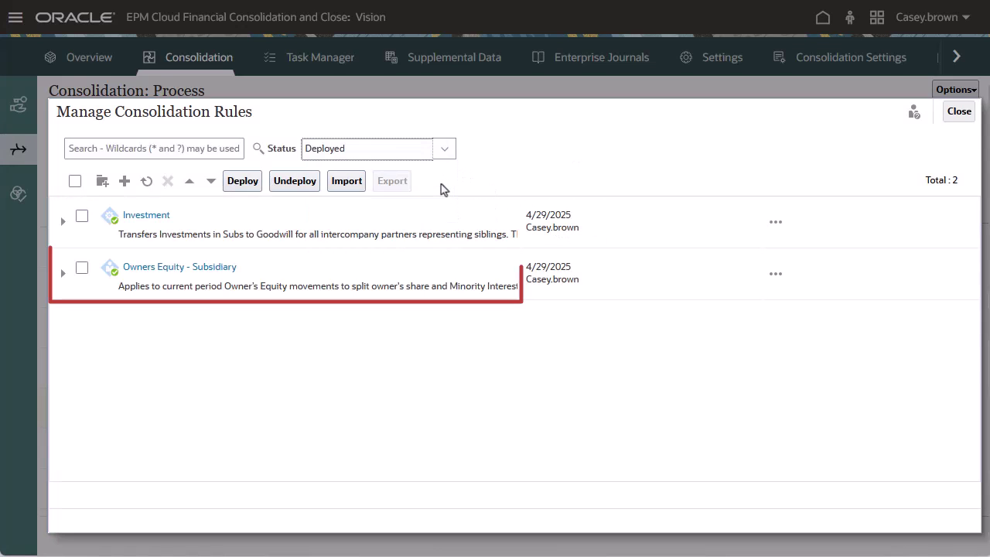
pyautogui.click(442, 156)
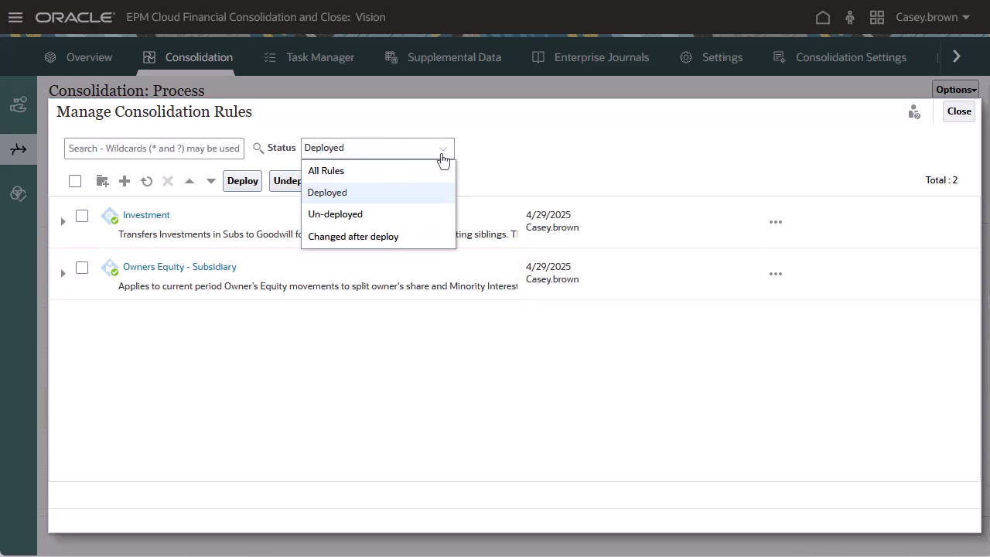
# Show All Rules, duplicate Investment with rules as Investment_Copy, then duplicate its Goodwill Offset rule
pyautogui.click(442, 171)
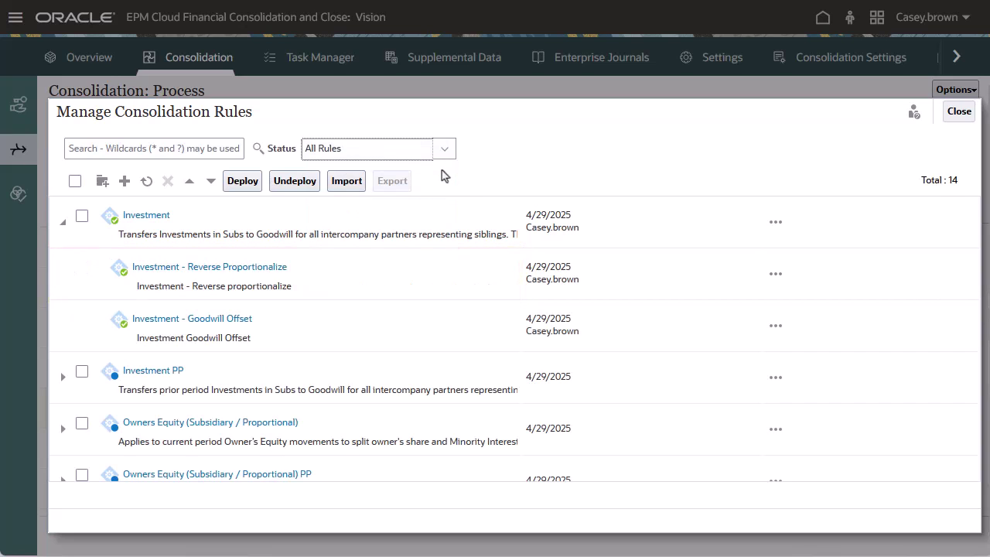
pyautogui.click(482, 222)
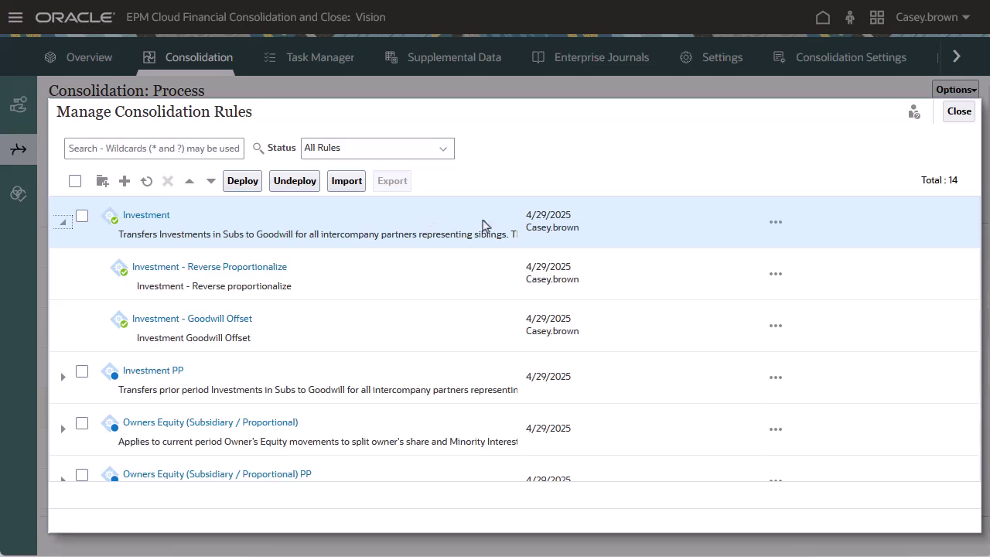
pyautogui.click(774, 224)
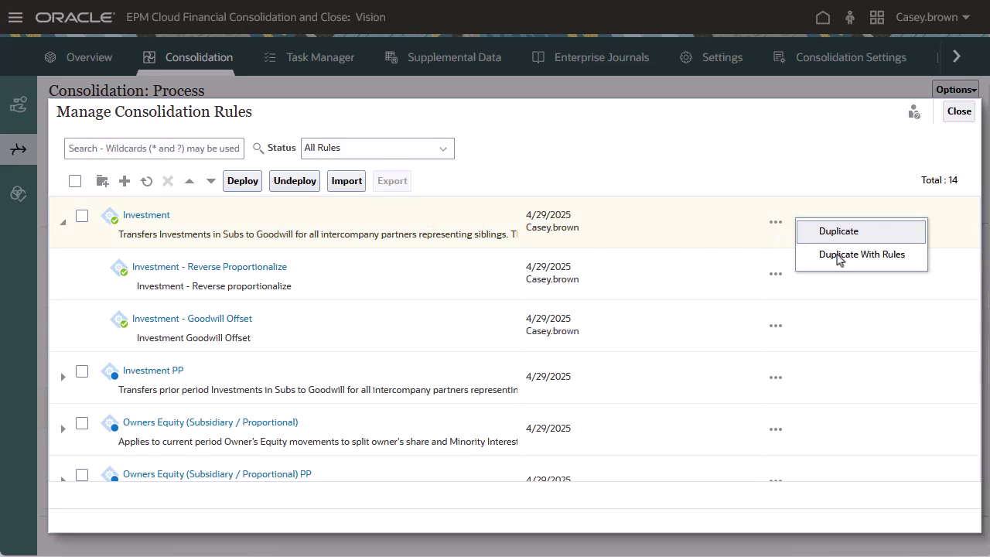
pyautogui.click(839, 255)
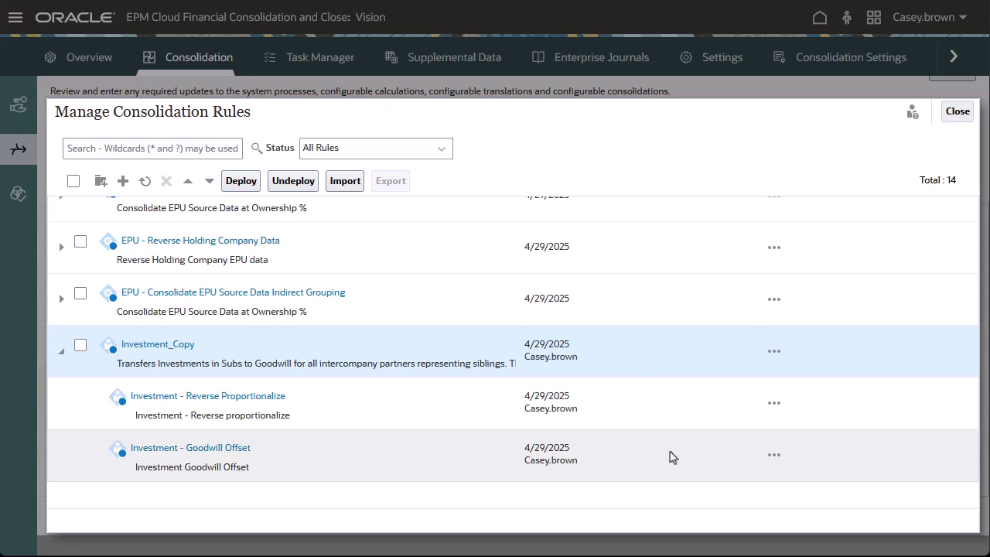
pyautogui.click(775, 456)
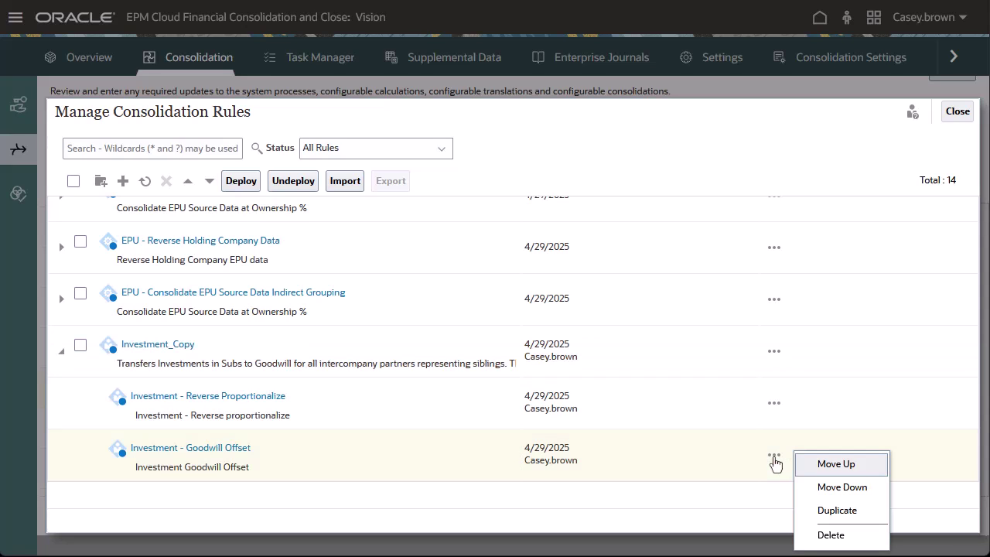
pyautogui.click(843, 512)
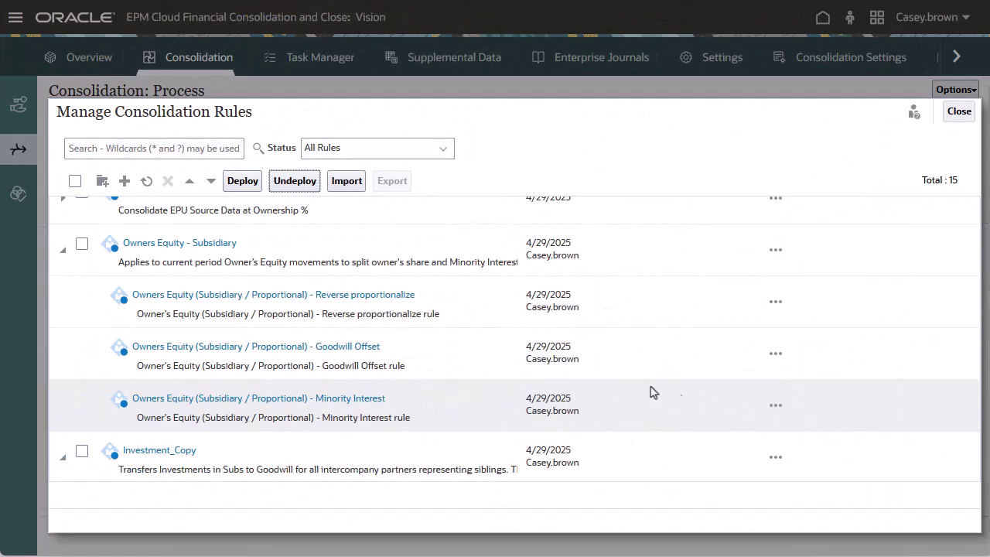
# Check Owners Equity - Subsidiary and delete it via its actions menu, confirming the deletion
pyautogui.click(85, 256)
pyautogui.click(83, 249)
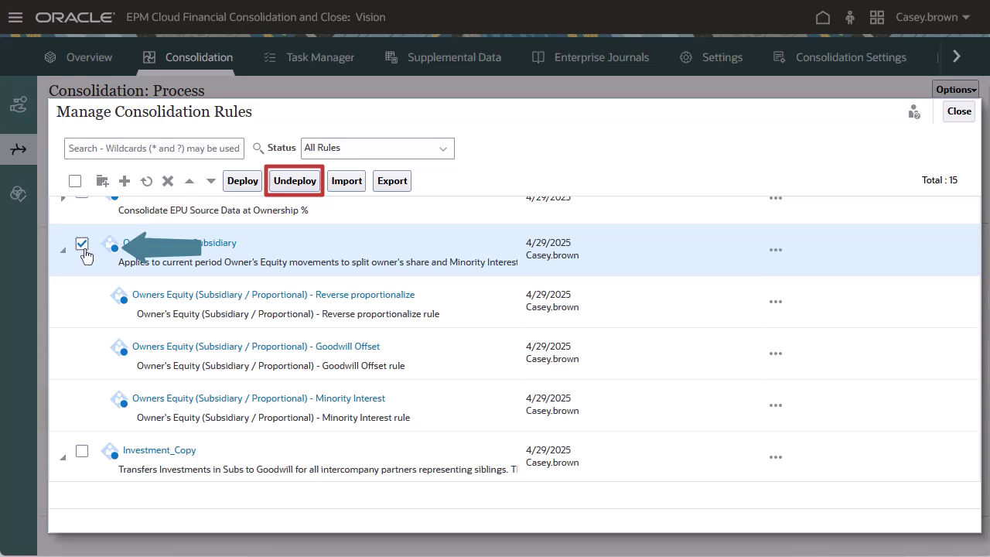
pyautogui.click(777, 252)
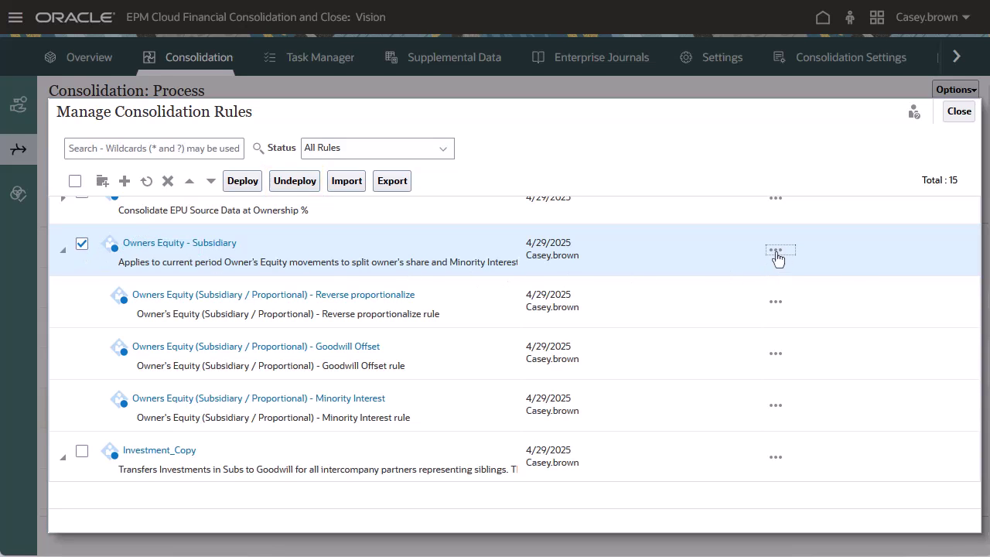
pyautogui.click(830, 354)
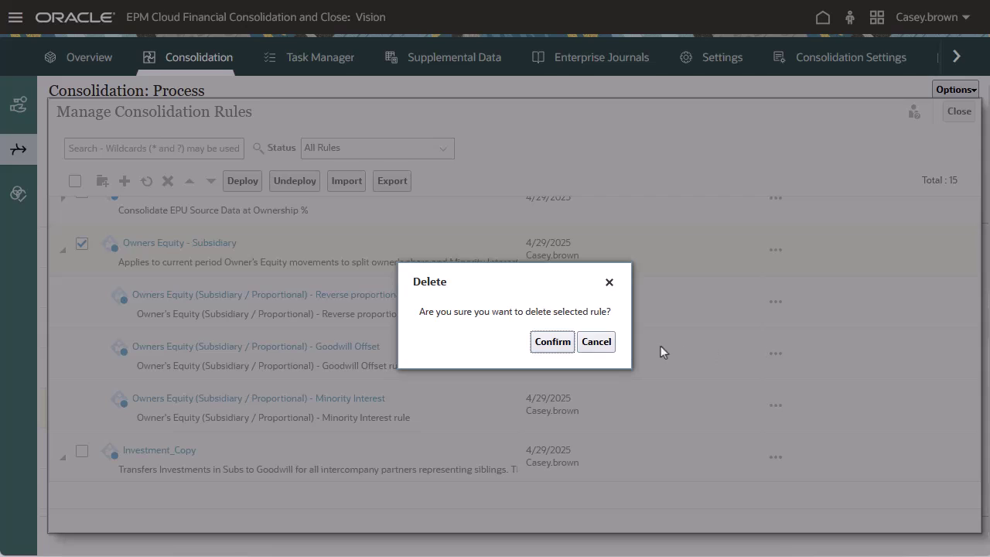
pyautogui.click(559, 342)
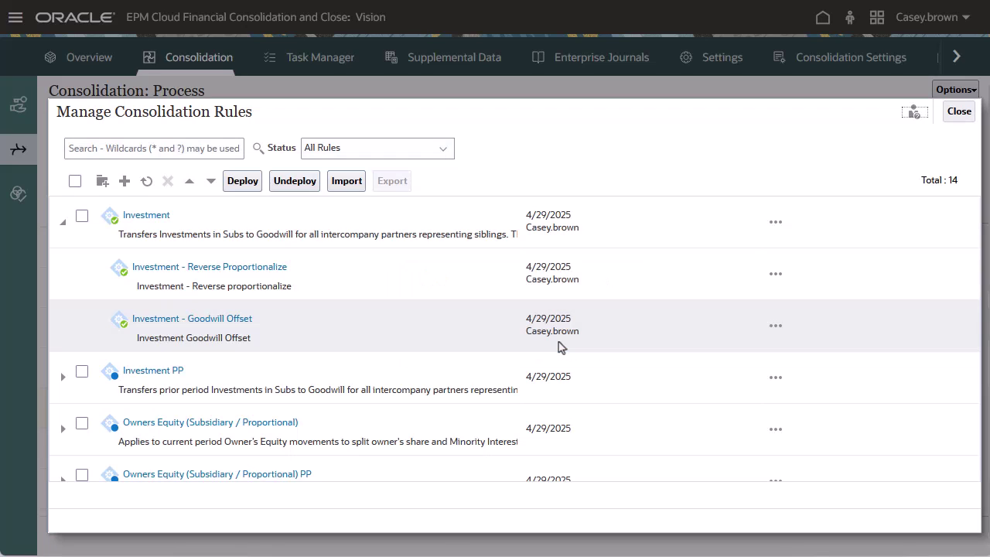